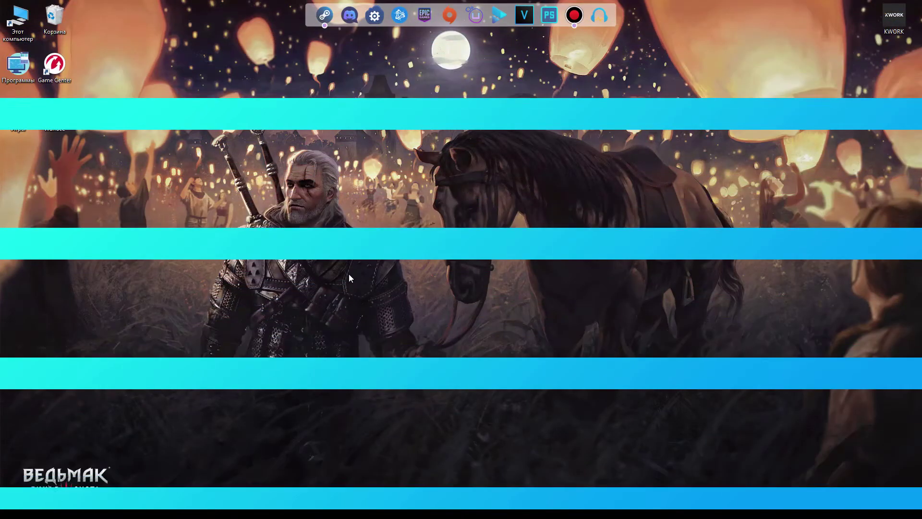
Launch the Windows Settings app from the Start menu
left_click(20, 508)
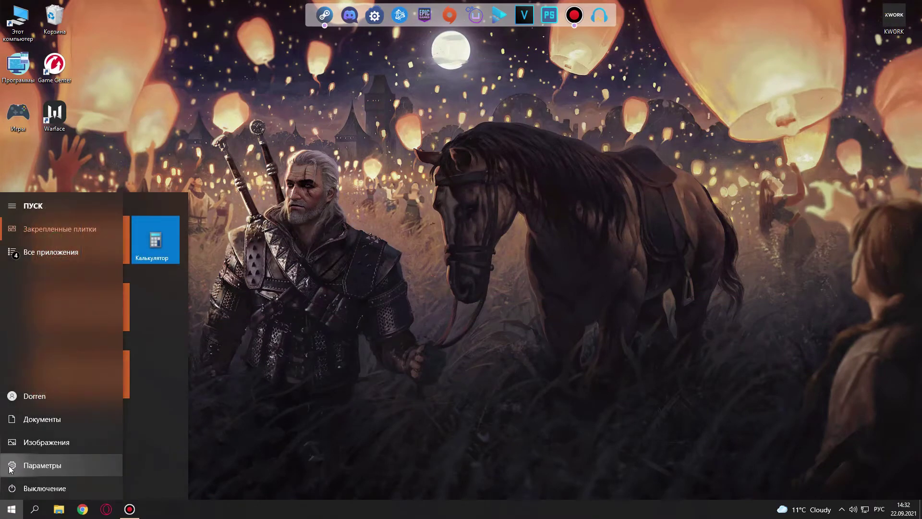
left_click(12, 465)
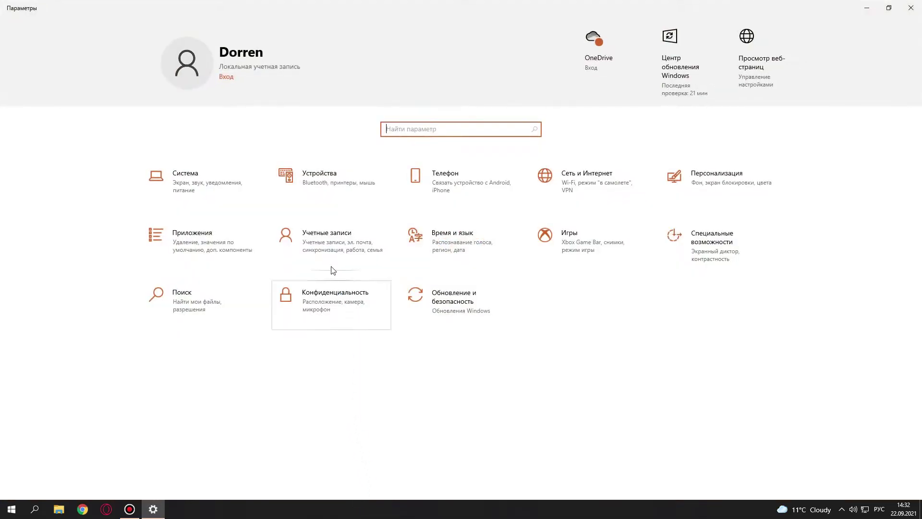
In Accounts, choose to sign in with a Microsoft account instead of the local one
left_click(327, 255)
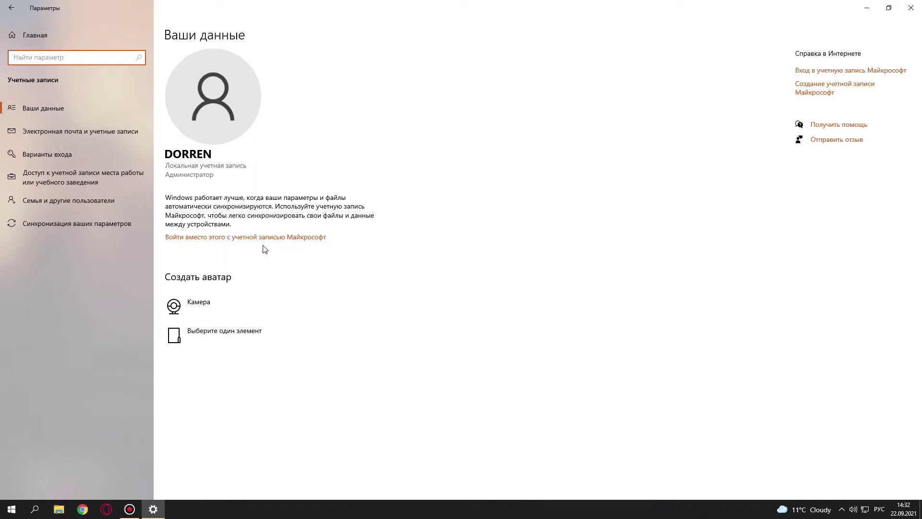
left_click(200, 237)
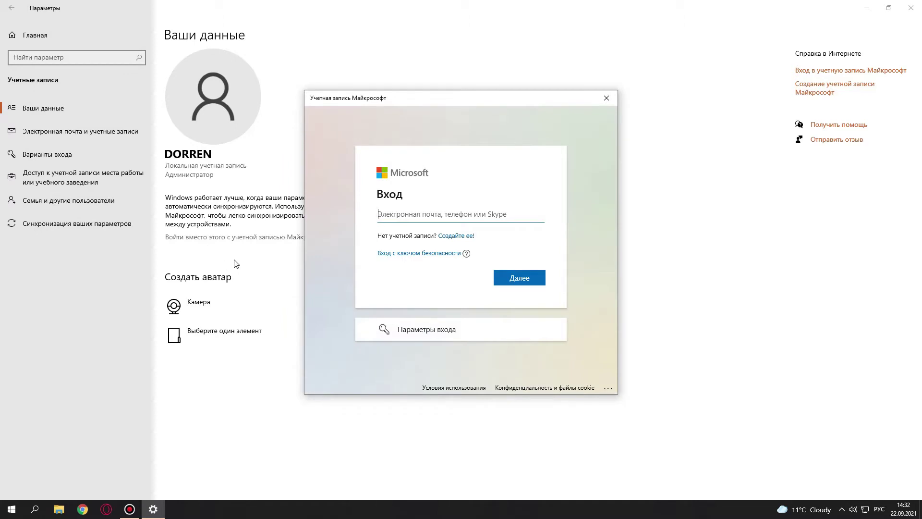
Create a new Microsoft account using the pasted Gmail address and continue to password creation
left_click(445, 237)
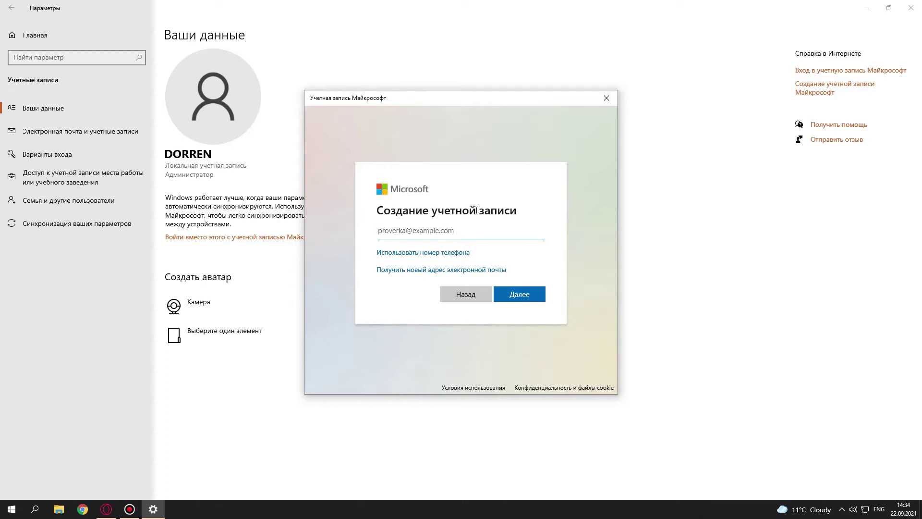
key("ctrl+v")
left_click(532, 292)
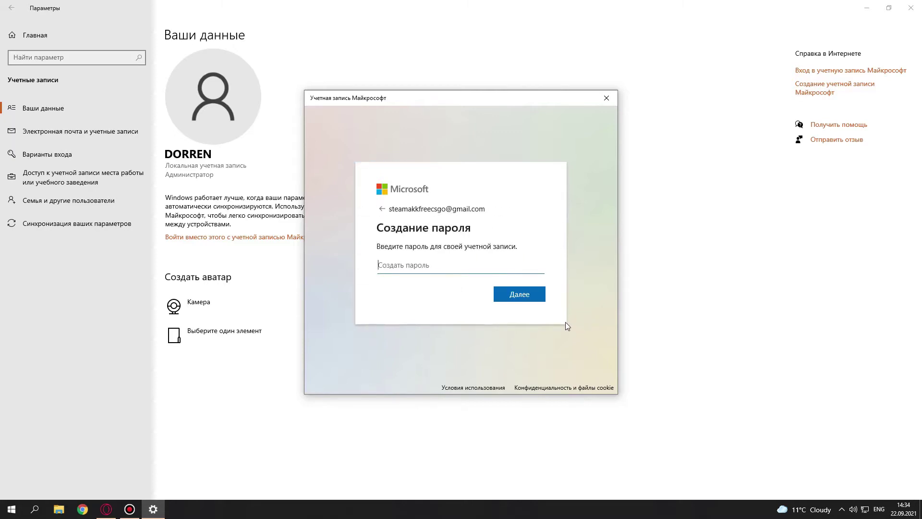
Enter a password for the new account, then fill in the surname and first name
type("12")
left_click(533, 300)
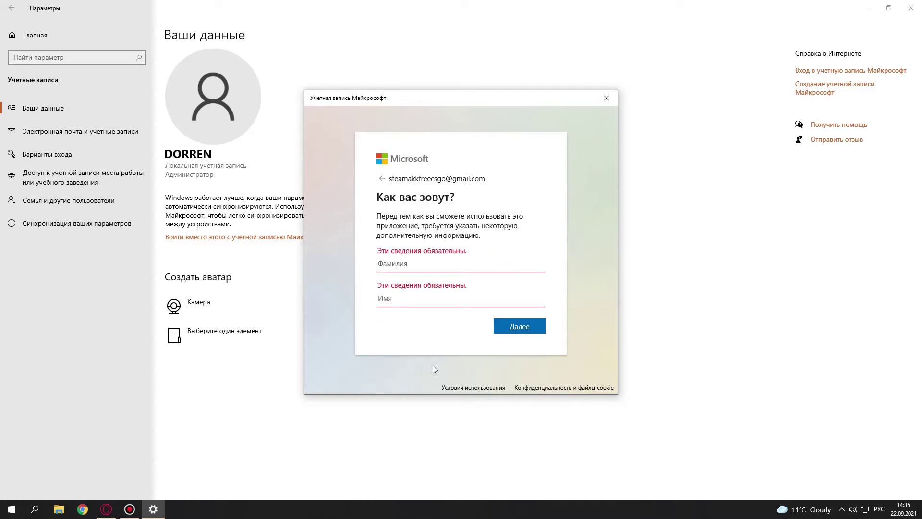
left_click(411, 269)
type("АнатолийАнатолий")
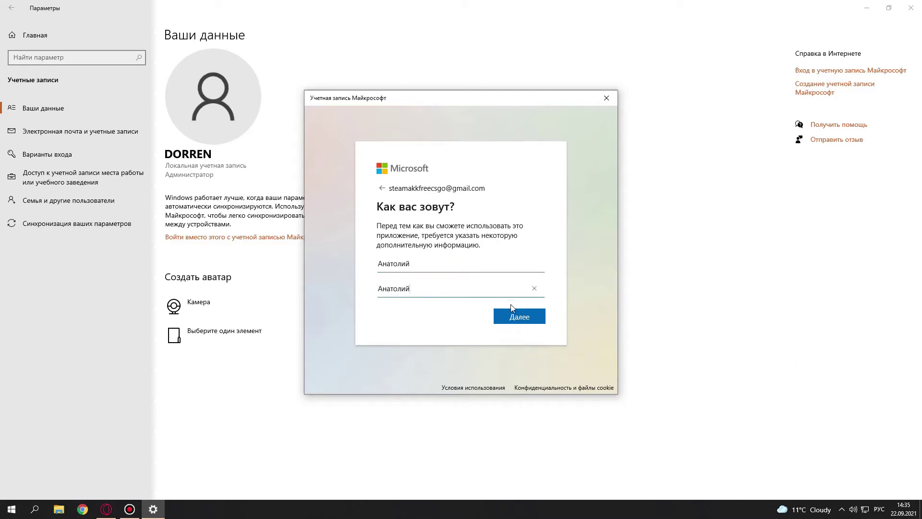
left_click(510, 315)
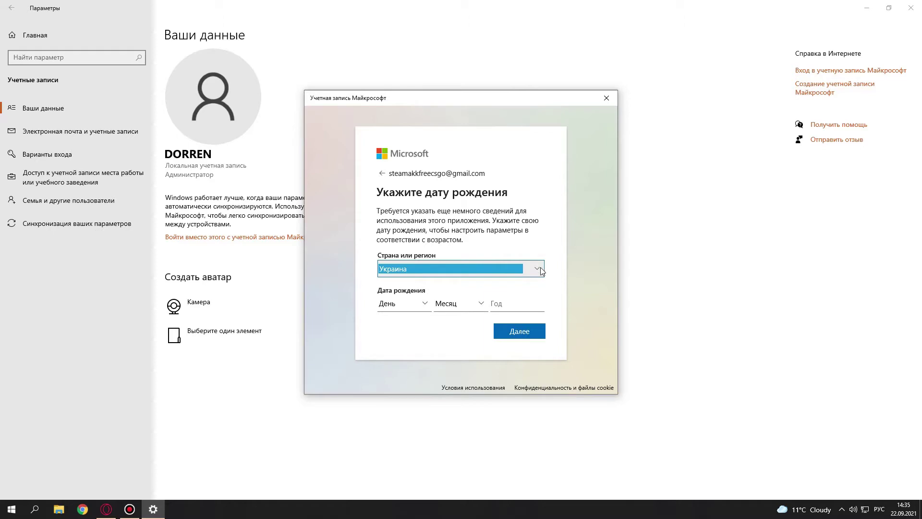
Choose Россия as the country for the new account
left_click(542, 269)
scroll(533, 295, "down", 7)
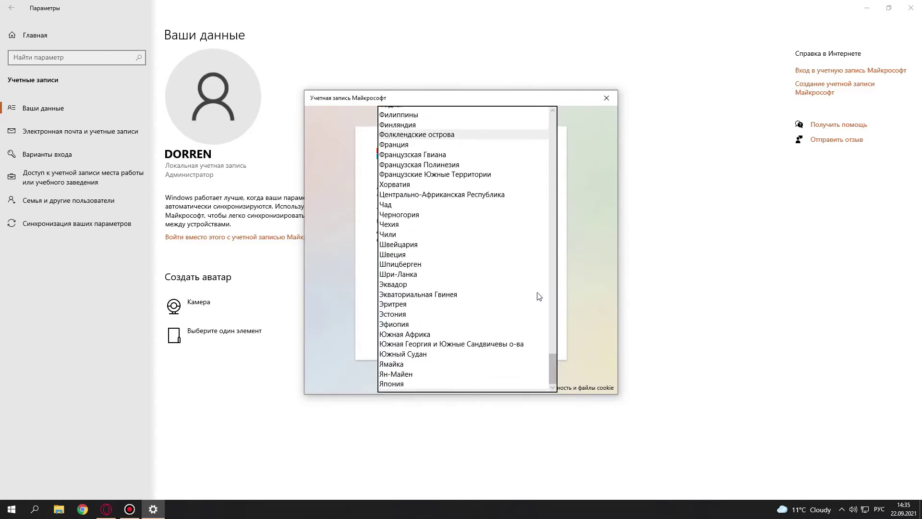
scroll(534, 299, "up", 13)
scroll(521, 307, "up", 11)
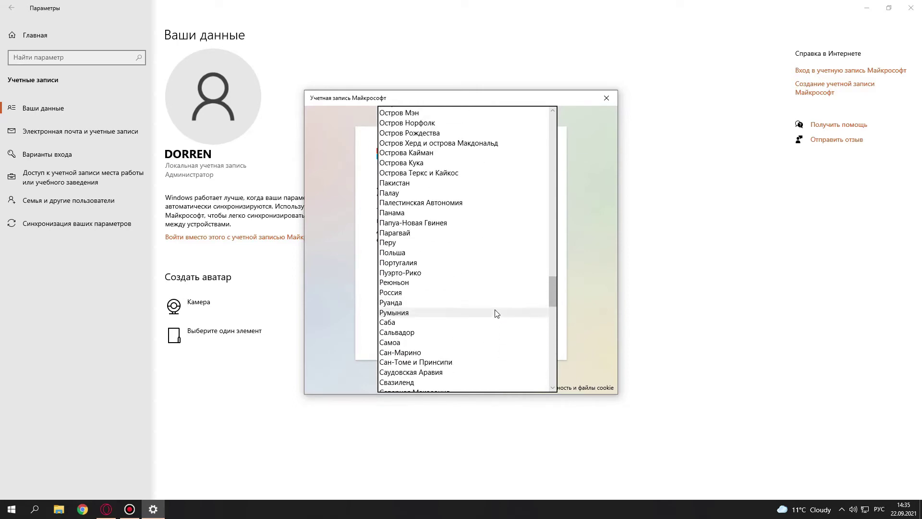
left_click(398, 291)
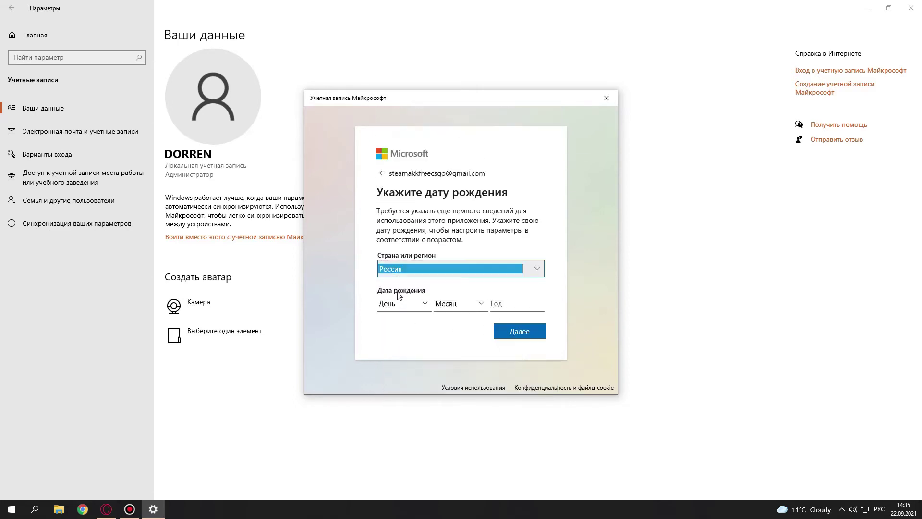
Set the birth date to 20 Январь 2003 and submit the details
left_click(423, 305)
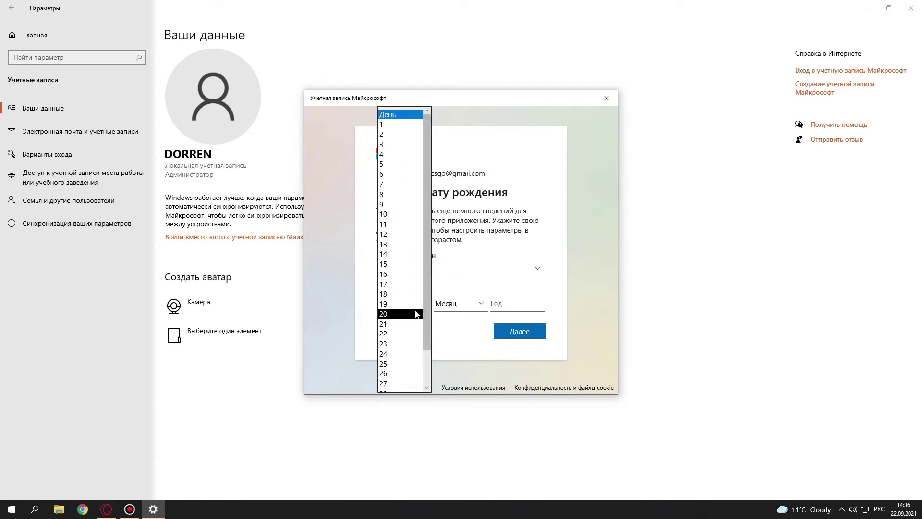
left_click(420, 312)
left_click(453, 311)
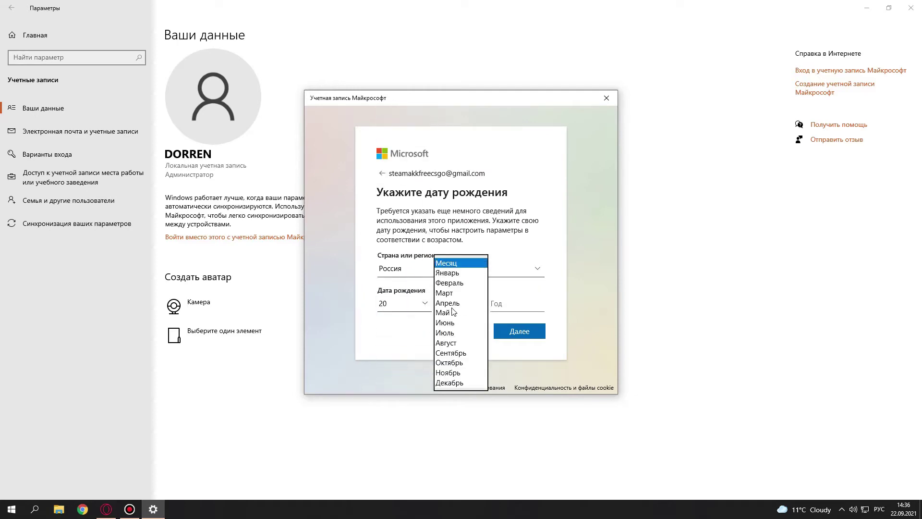
left_click(447, 273)
left_click(482, 305)
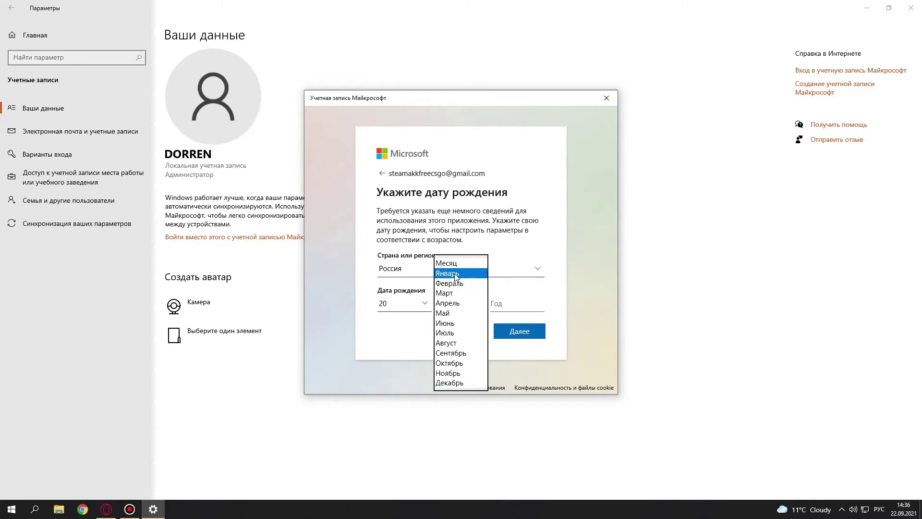
left_click(502, 305)
type("2003")
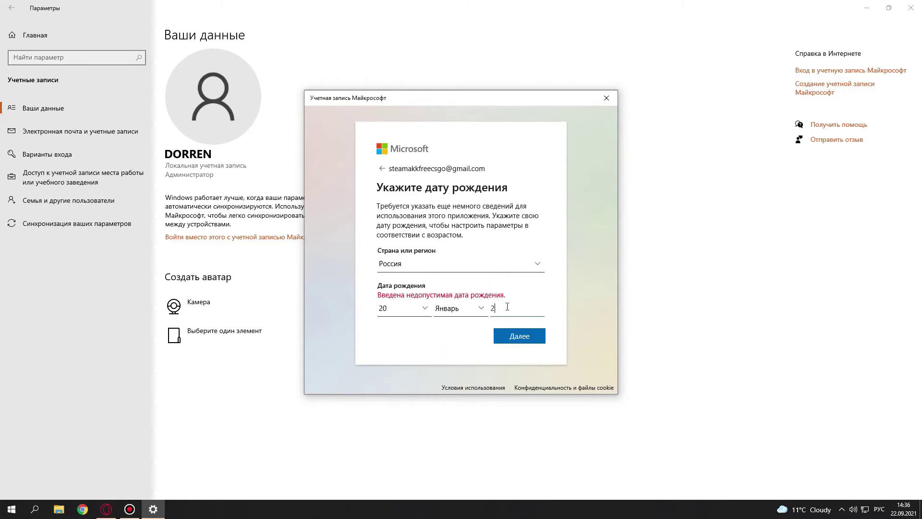
left_click(505, 332)
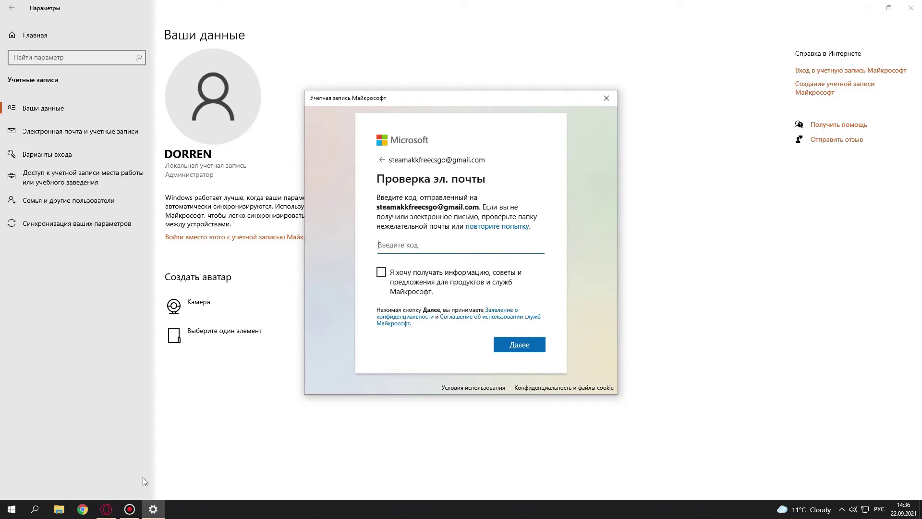
Open Microsoft's verification e-mail in Gmail, select the security code, and return to Settings
left_click(107, 512)
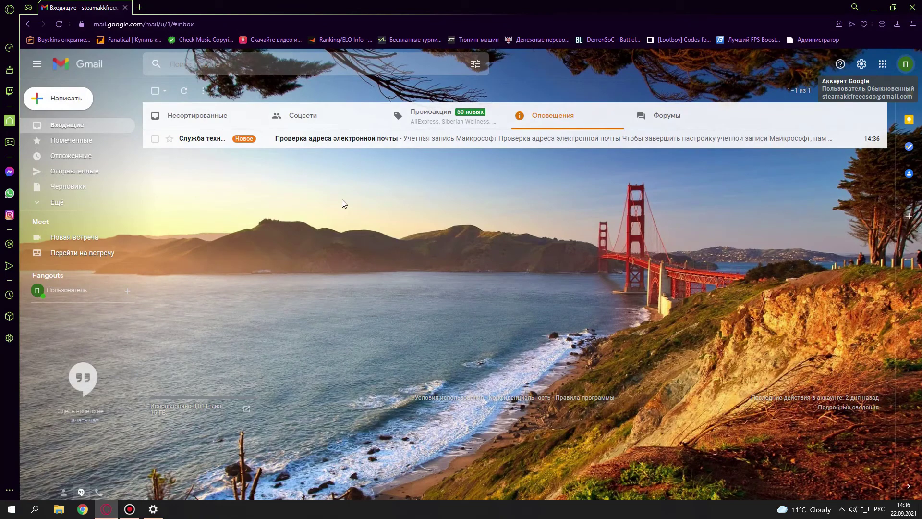
left_click(348, 141)
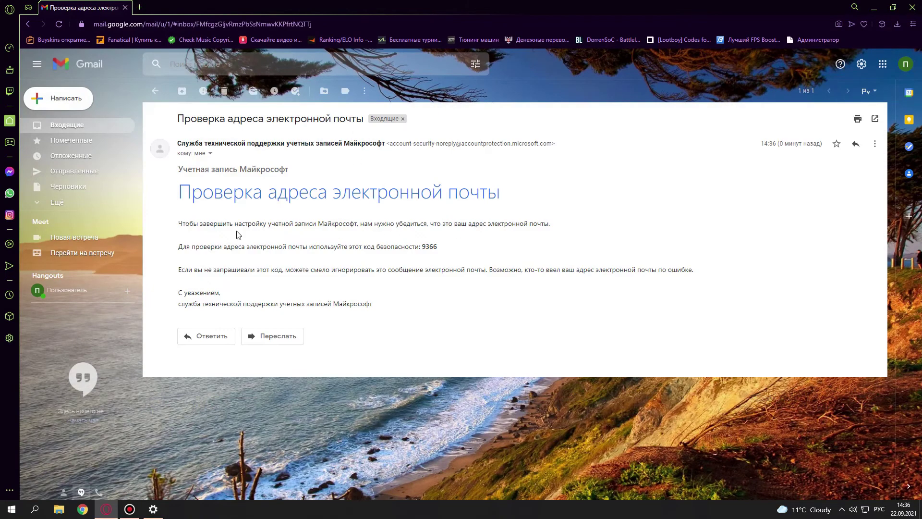
left_click_drag(438, 247, 422, 247)
key("ctrl+c")
left_click(153, 509)
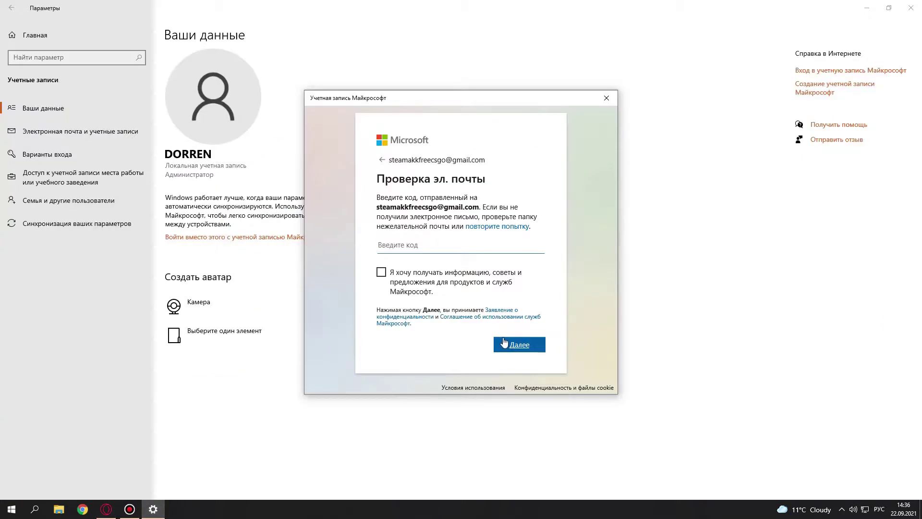
Paste the verification code, leave marketing e-mails unticked, and submit
key("ctrl+v")
left_click(407, 260)
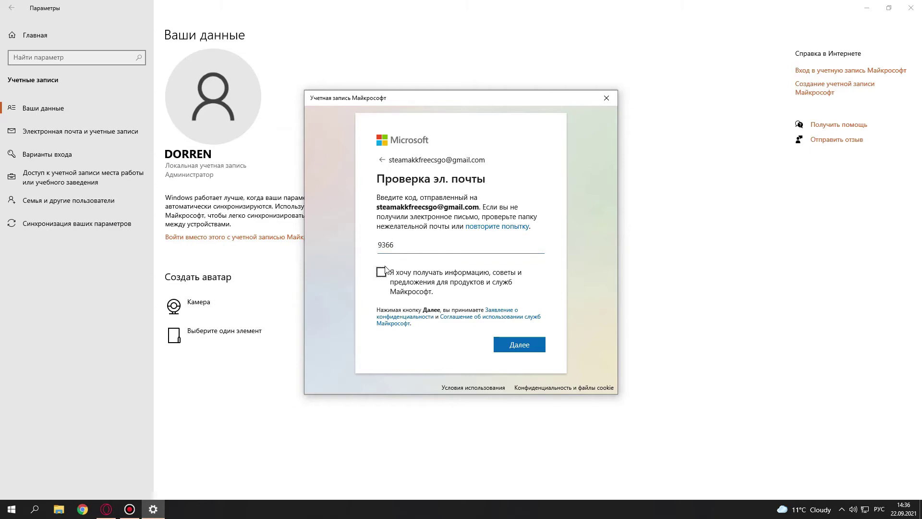
left_click(381, 272)
left_click(381, 272)
left_click(506, 345)
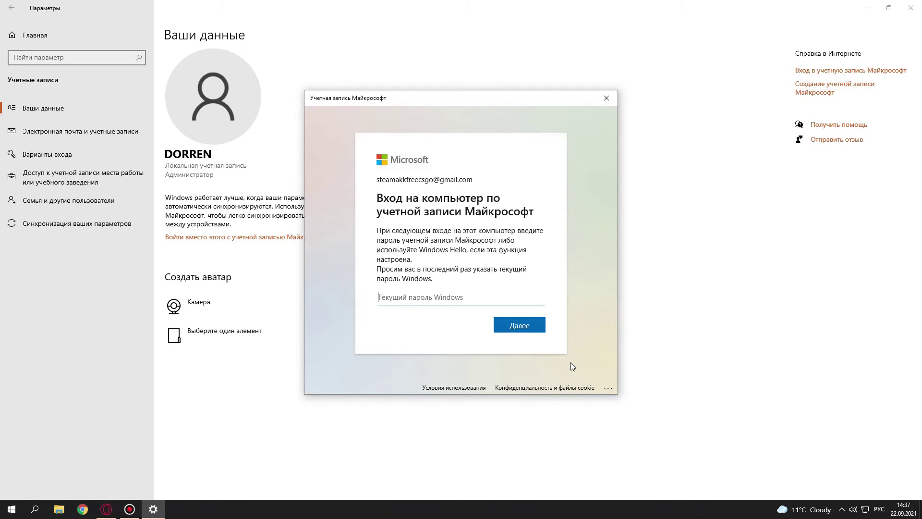
Enter the current Windows password to continue to PIN creation
left_click(523, 330)
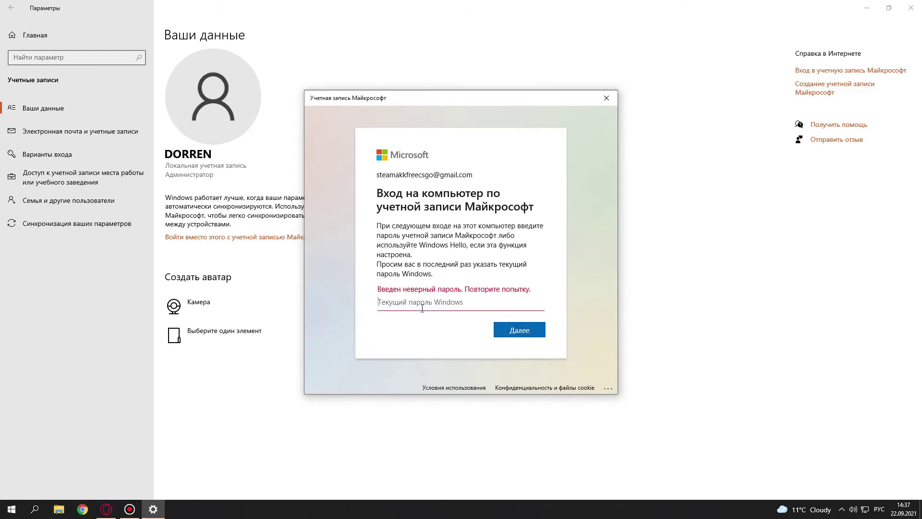
type("••••")
left_click(507, 332)
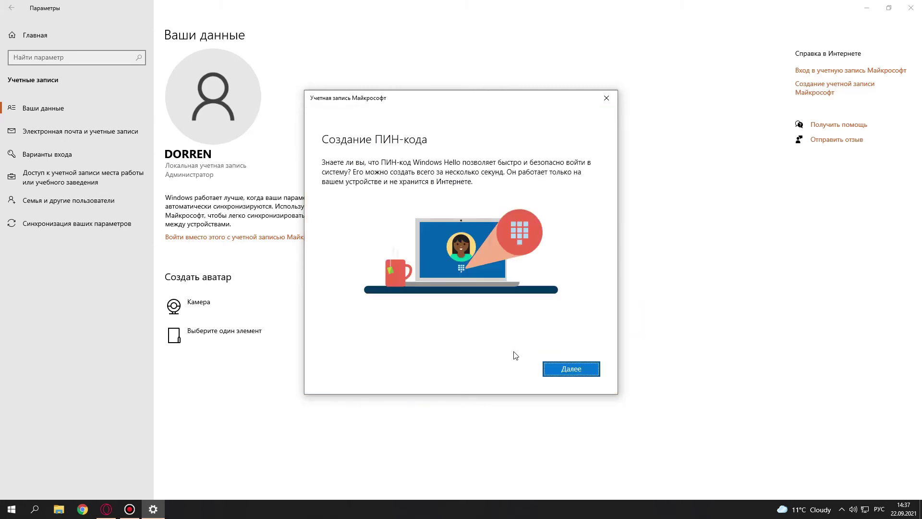
Set up and confirm a four-digit PIN for the Microsoft account sign-in
left_click(580, 370)
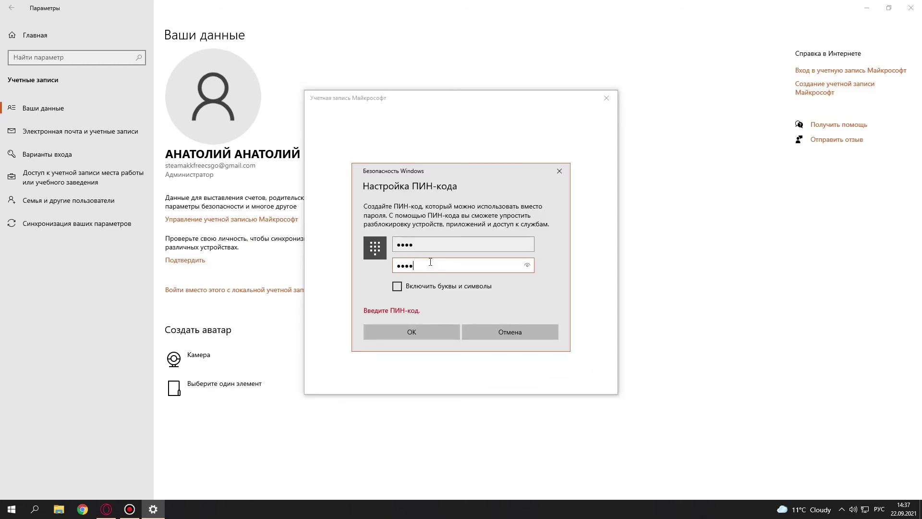
left_click(433, 330)
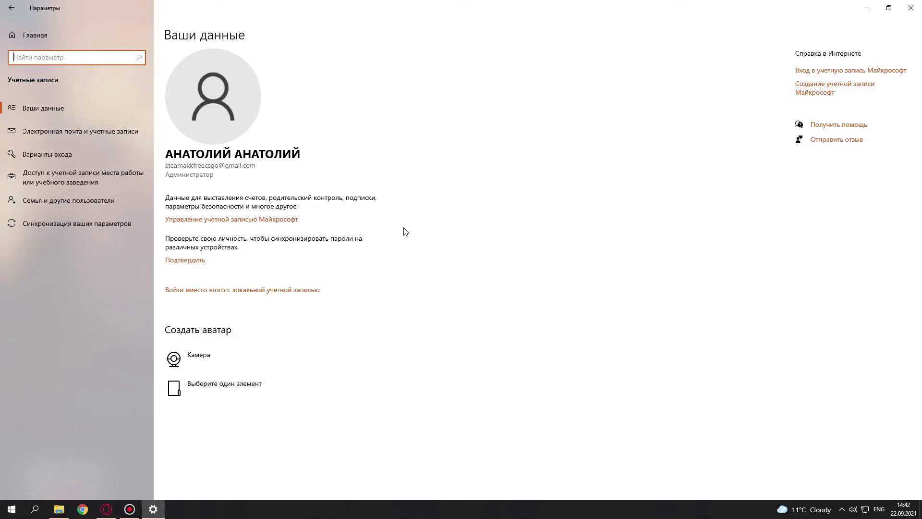
Start identity verification with the code sent by e-mail, then switch to Gmail in the browser
left_click(170, 263)
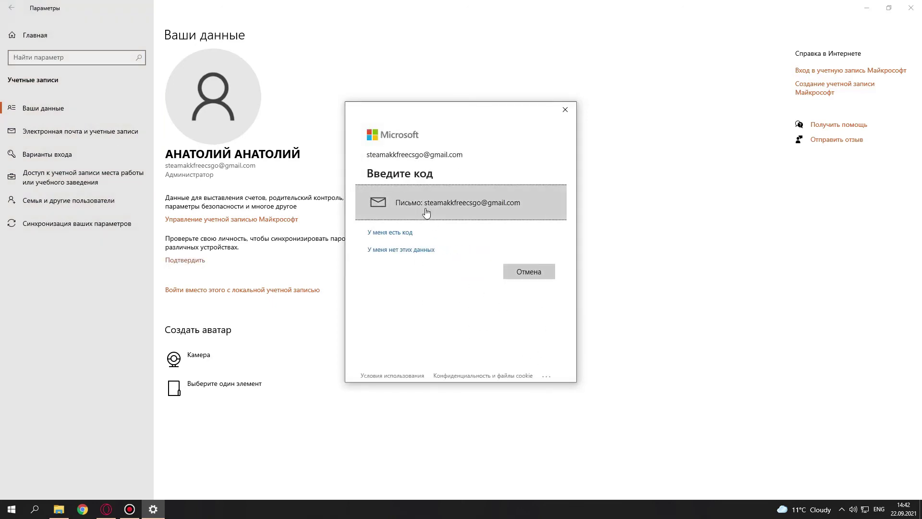
left_click(477, 207)
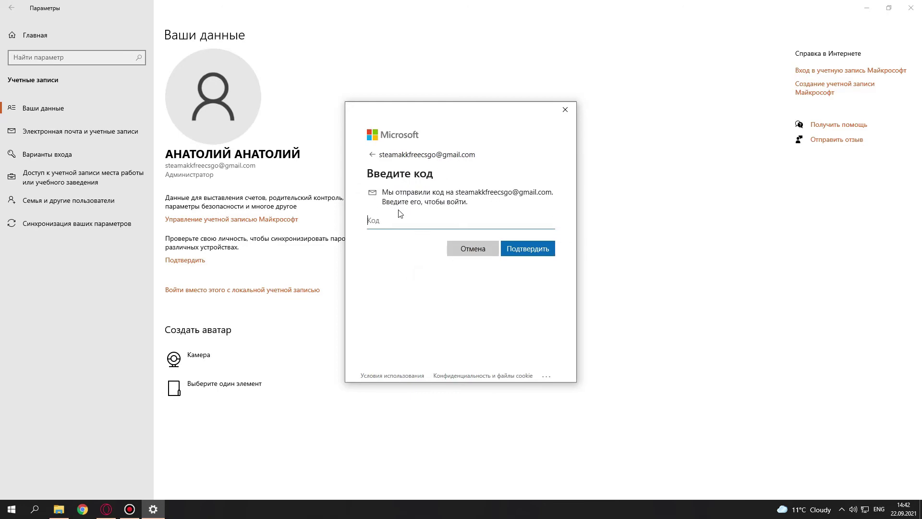
left_click(106, 513)
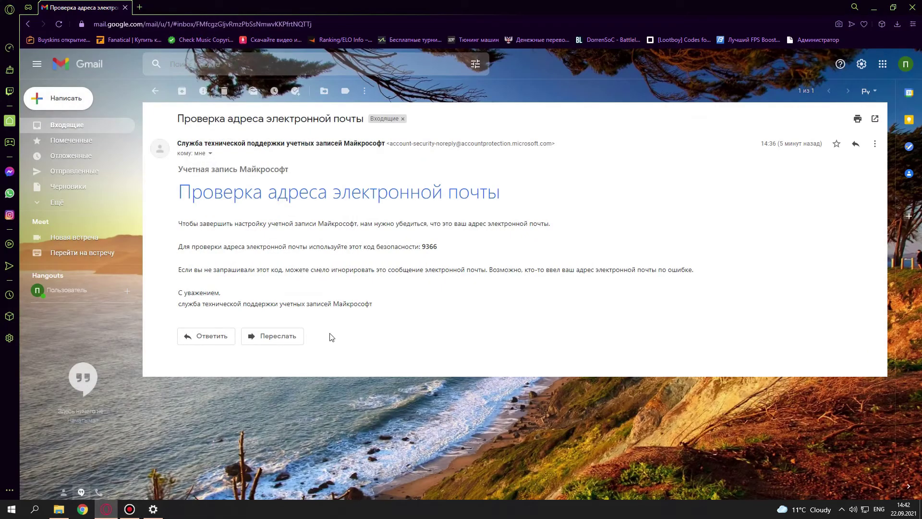
Copy the security code from the newer 'Код безопасности' Gmail message and return to Settings
key("alt+Left")
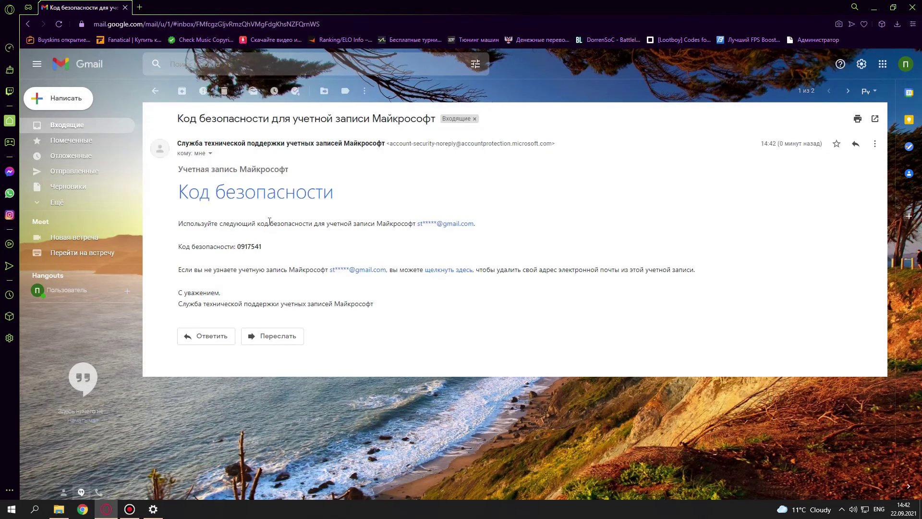
left_click_drag(264, 248, 237, 247)
key("ctrl+c")
left_click(153, 509)
Paste the copied security code into the Код field and confirm it with Подтвердить
left_click(412, 227)
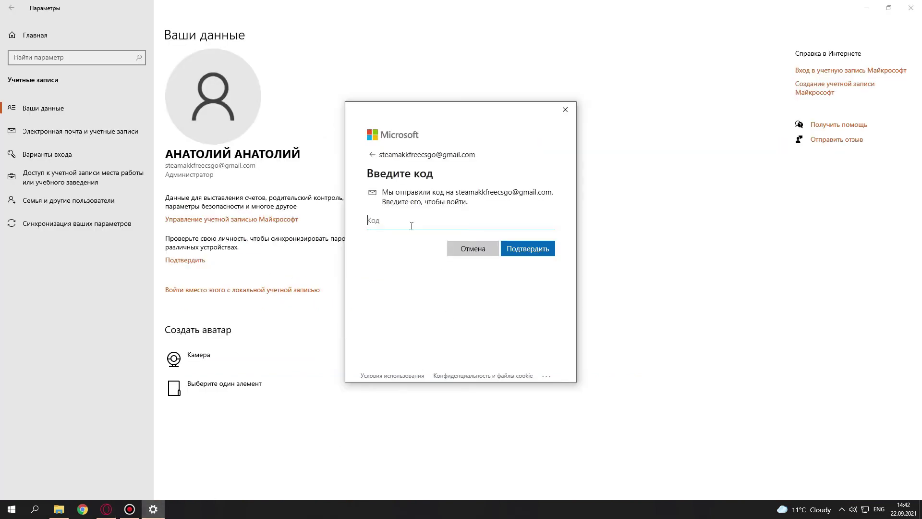
key("ctrl+v")
left_click(541, 248)
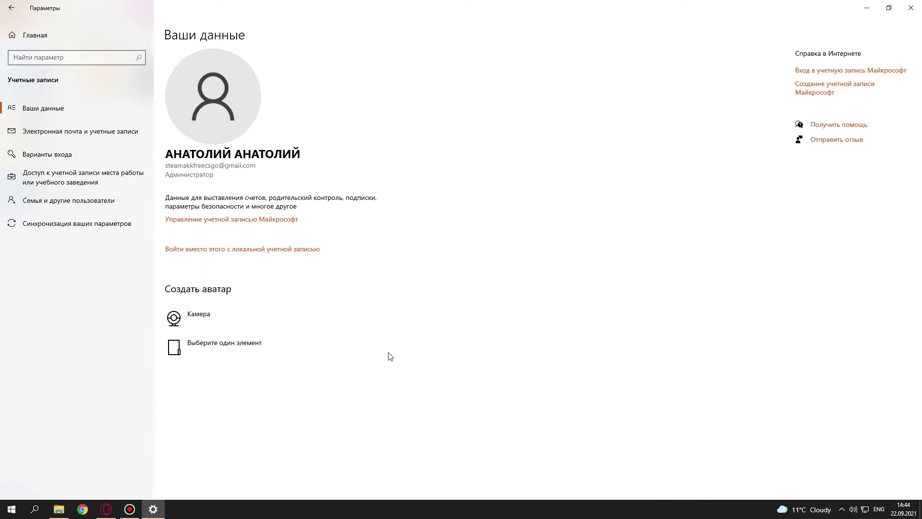
Choose signing in with a local account instead and confirm identity with the Microsoft account password
left_click(247, 251)
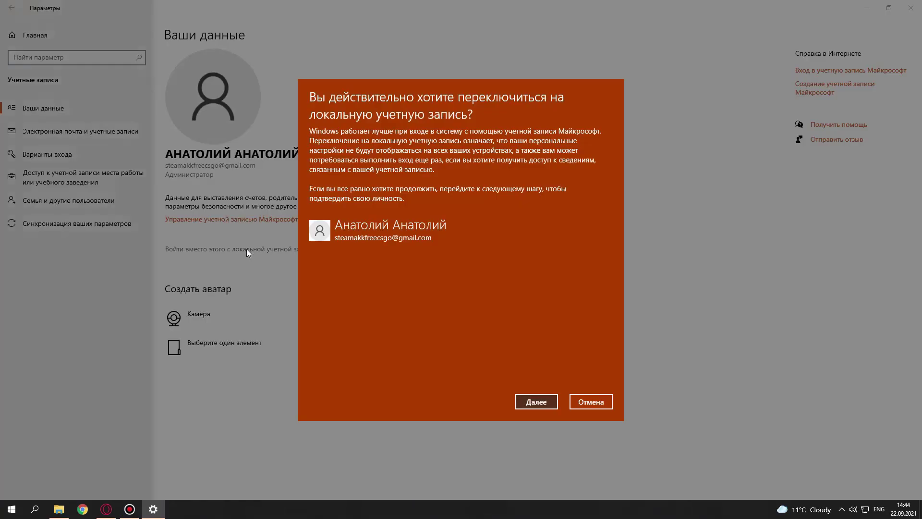
left_click(538, 404)
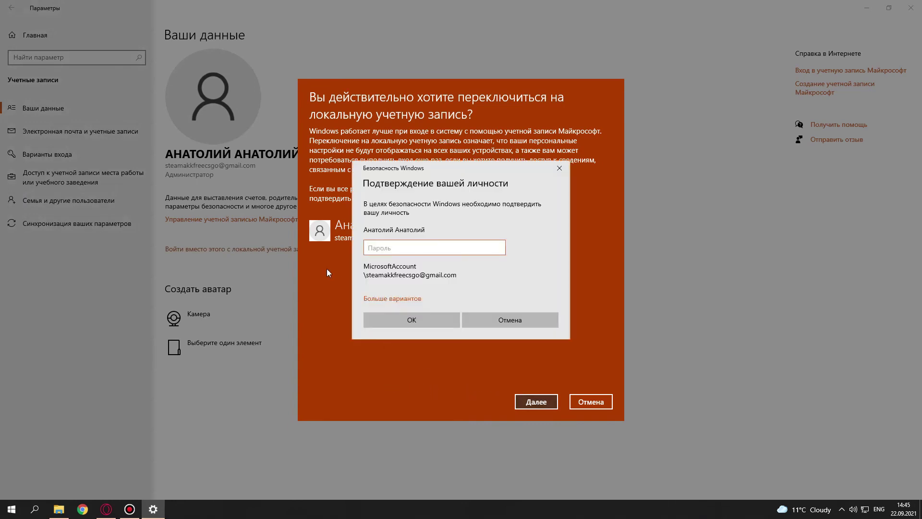
type("••••••••••")
left_click(422, 316)
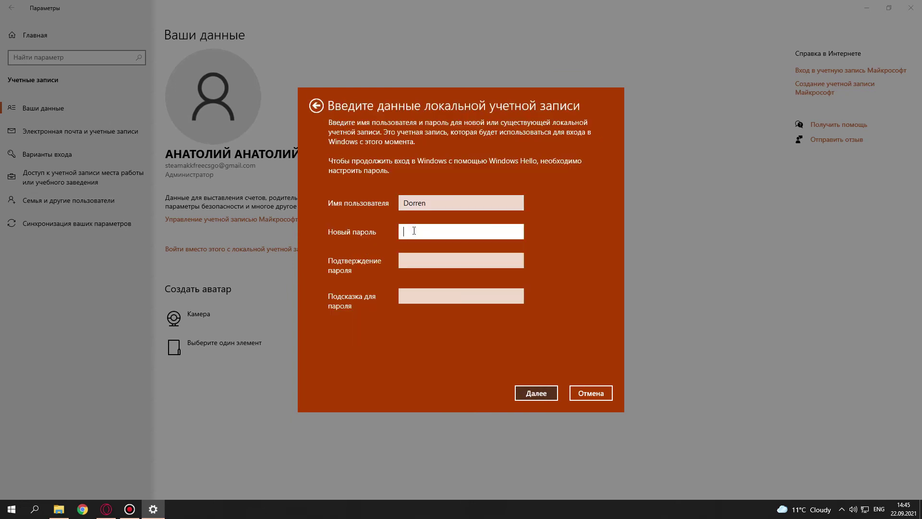
Enter and repeat the new local account password, add a password hint, and submit the form
type("••••")
left_click(413, 260)
type("••••")
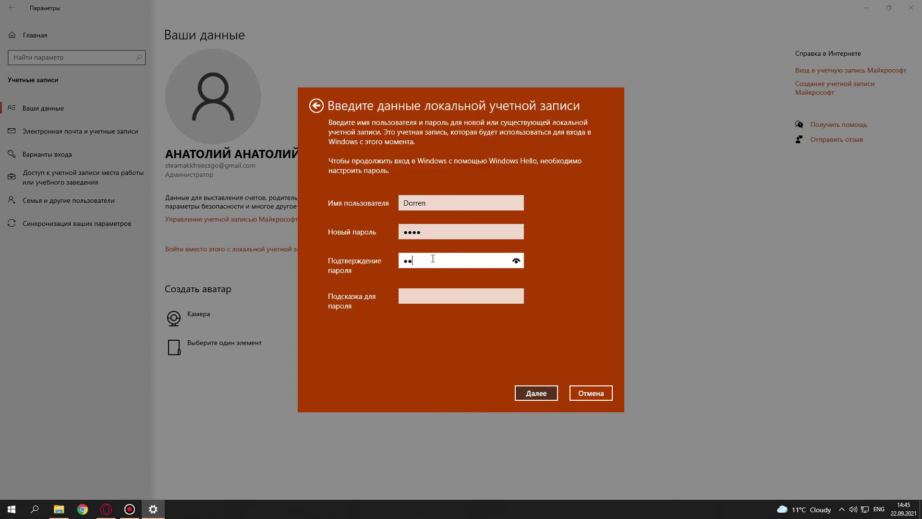
left_click(410, 297)
key("alt+shift")
type("ксд")
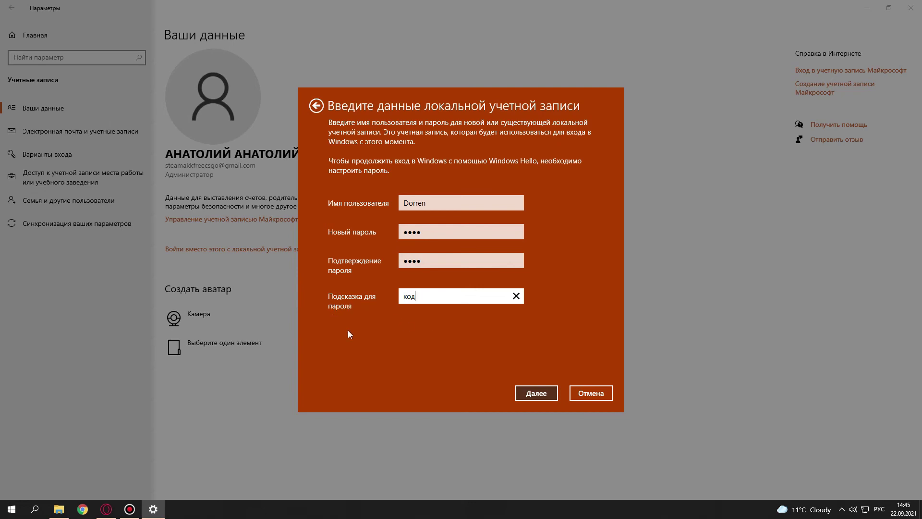
left_click(548, 394)
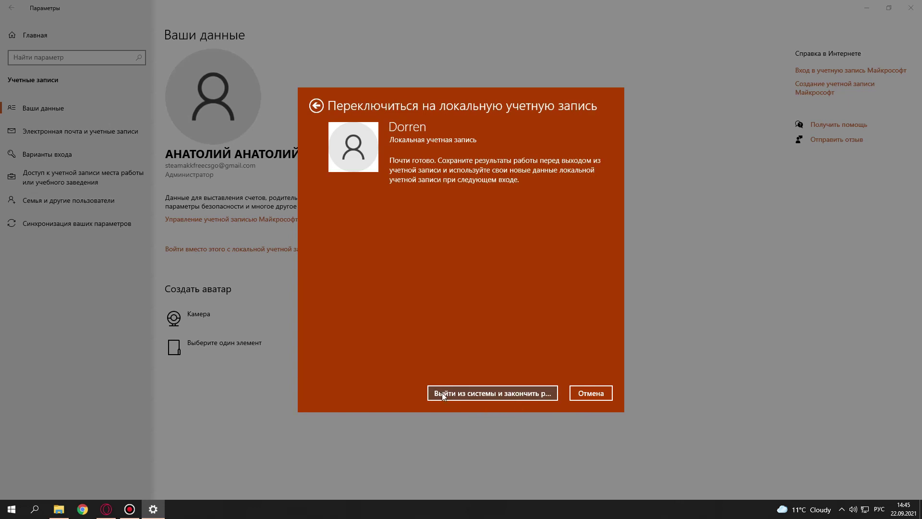
Sign out and finish switching to the local account Dorren
left_click(479, 395)
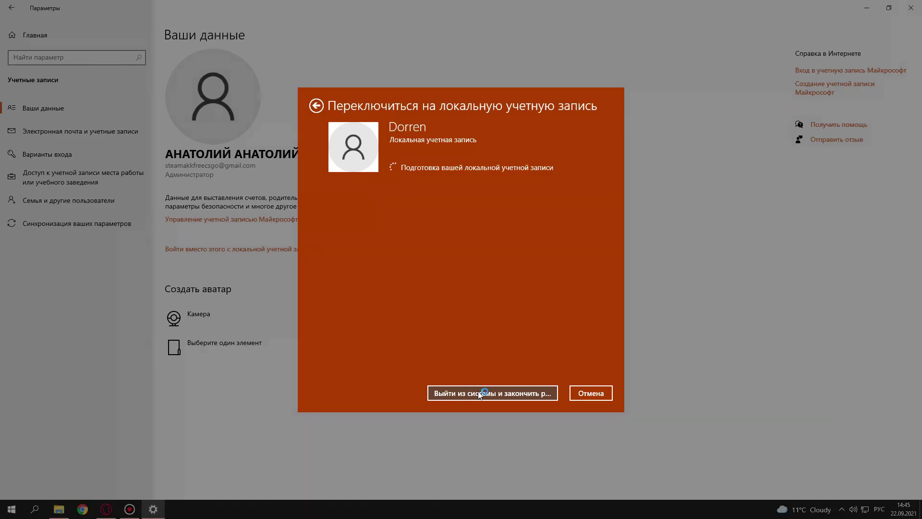